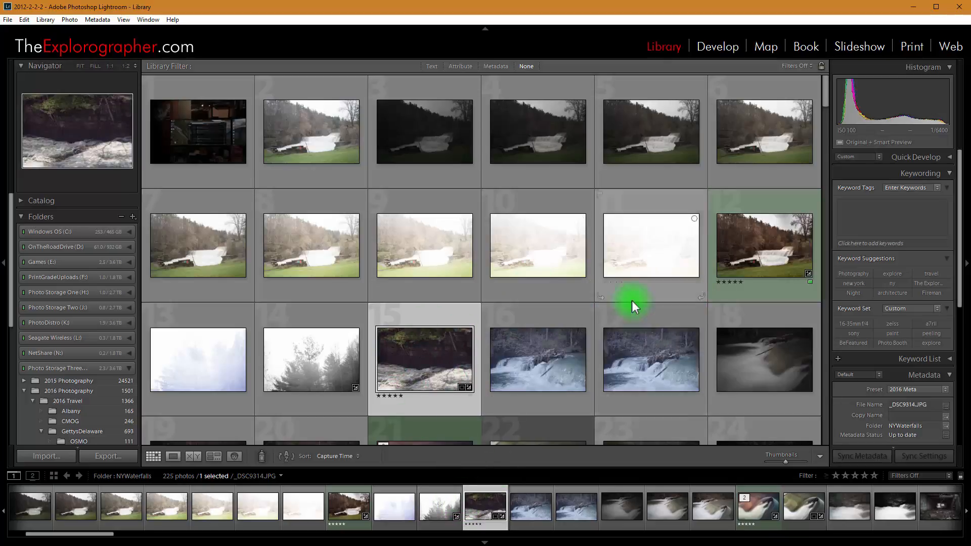
Step: Rate the red oak leaf photo near the end of the folder five stars, and clear its rating again
scroll(578, 278, down, 15)
scroll(559, 289, down, 3)
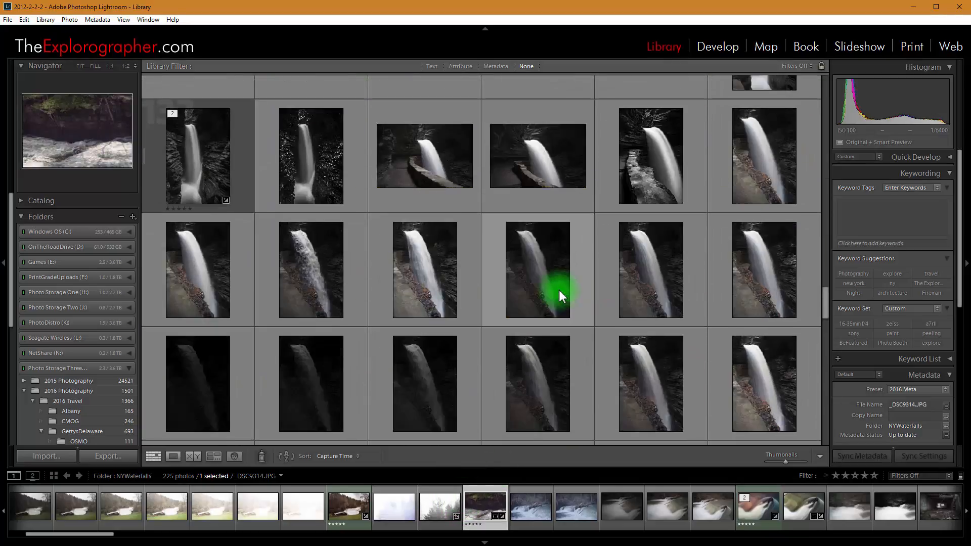
scroll(562, 292, up, 6)
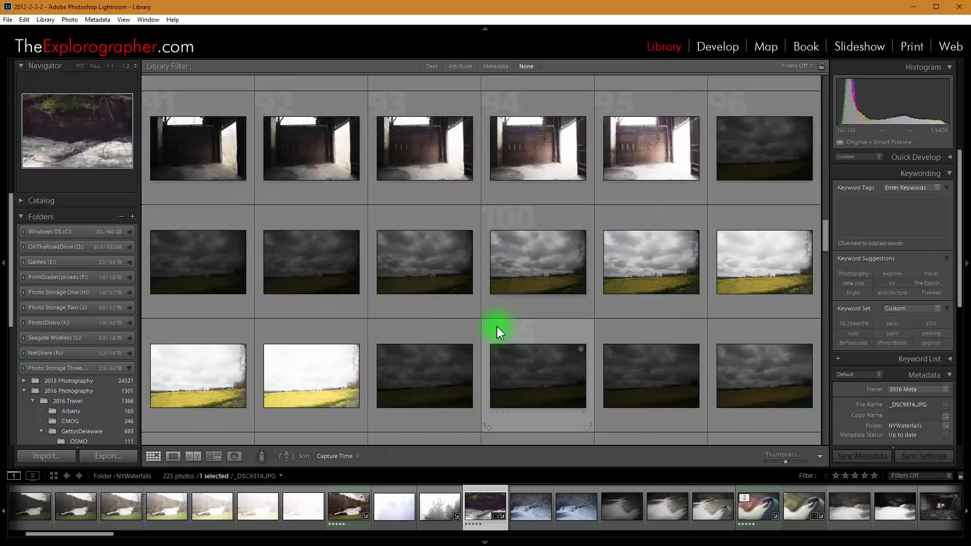
scroll(496, 326, down, 15)
click(526, 181)
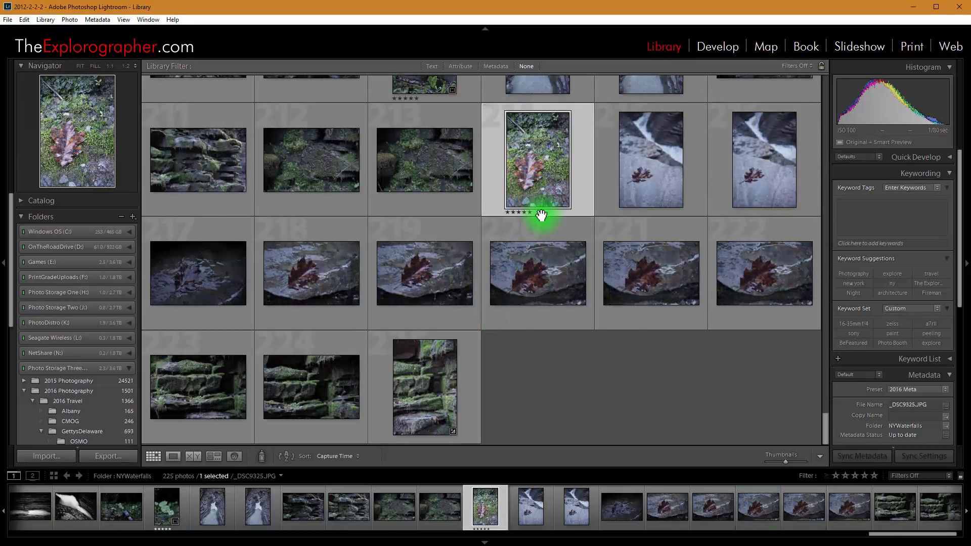
key(5)
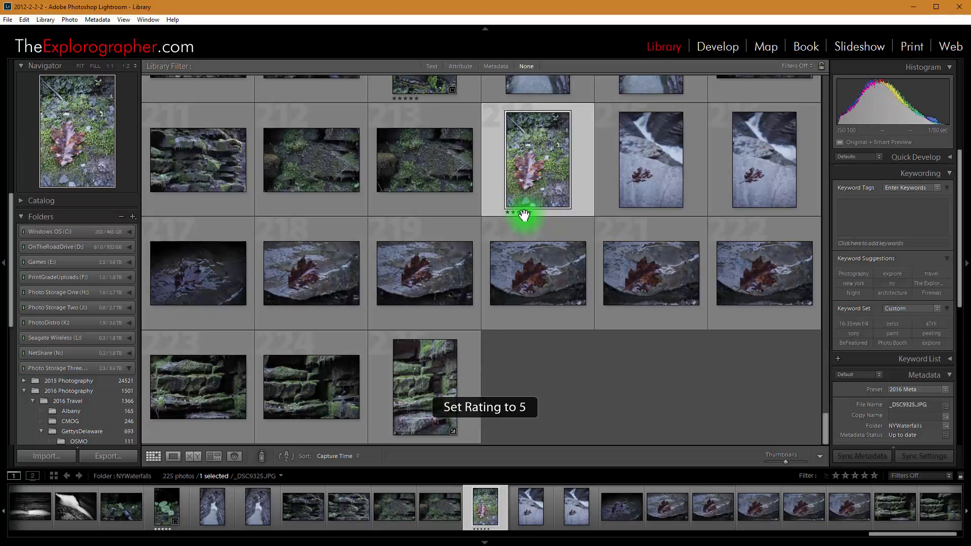
key(0)
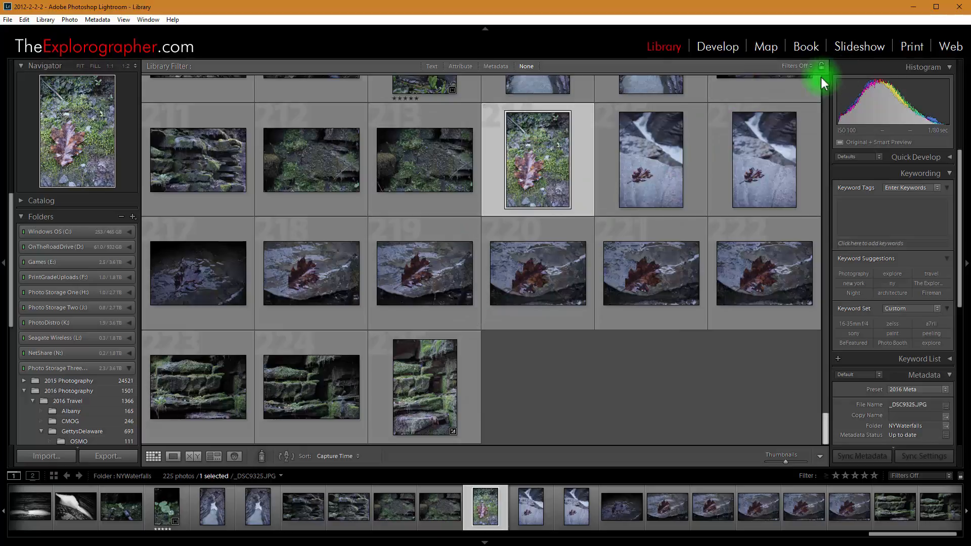
Step: Filter the folder to rated photos and remove the star rating from the green leafy plant photo
click(797, 68)
click(709, 149)
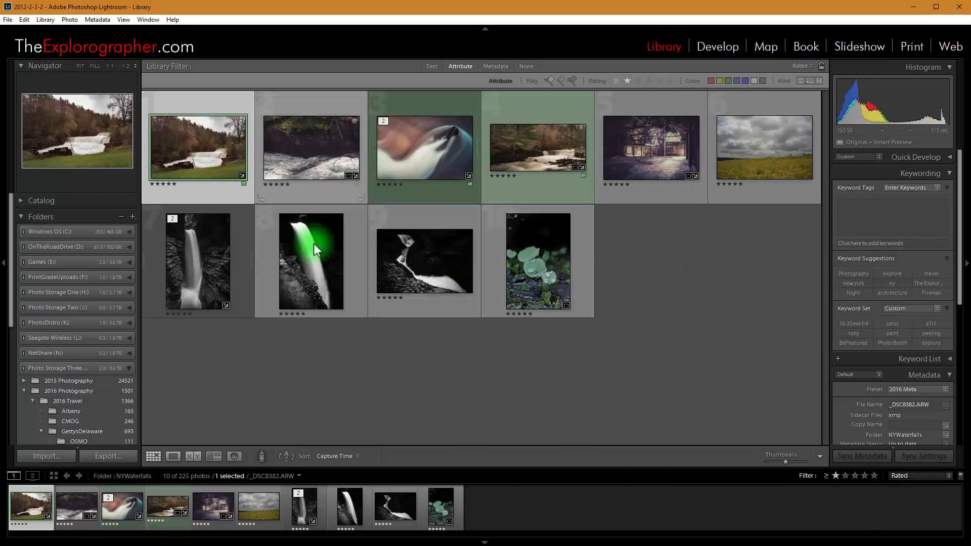
click(530, 312)
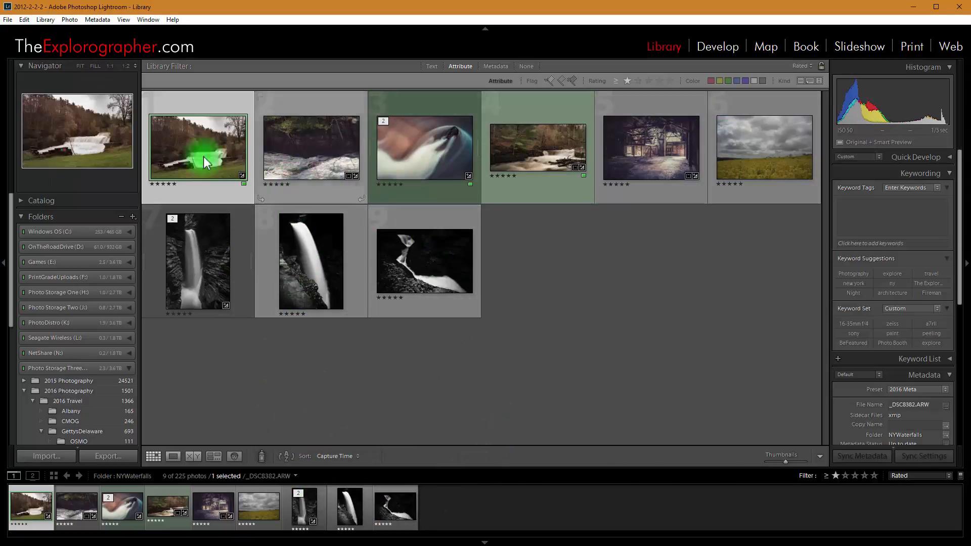
Step: Select all the filtered photos and bring them into the Slideshow module with its Options settings expanded
key(ctrl+a)
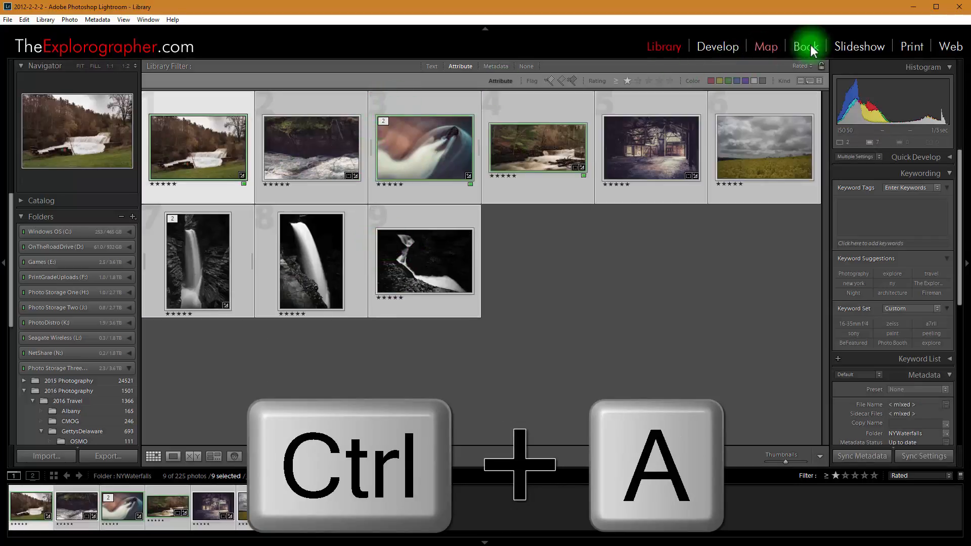
click(863, 48)
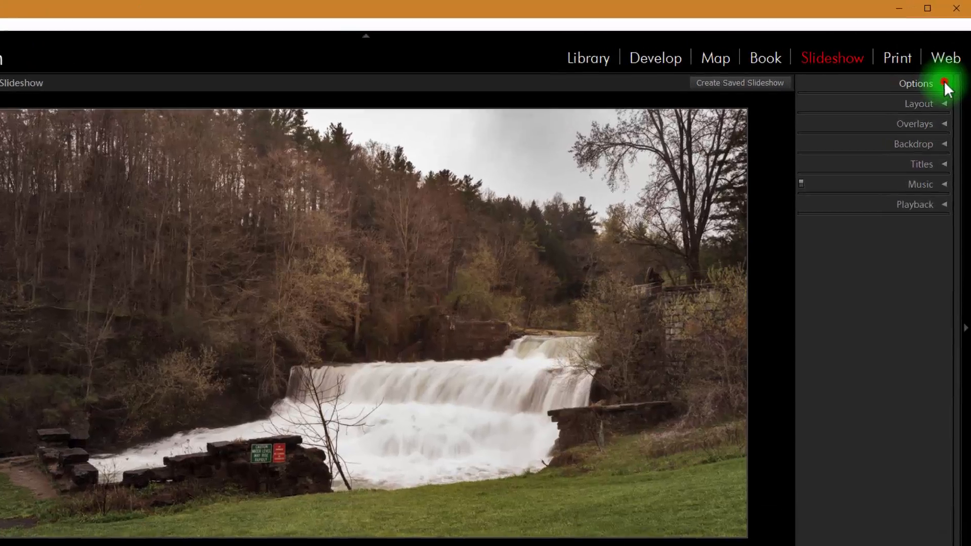
click(949, 67)
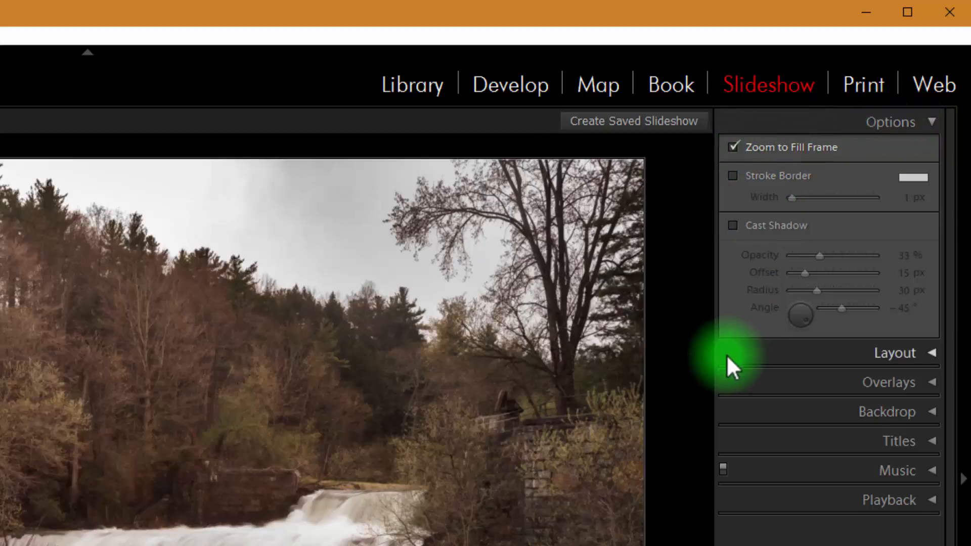
click(548, 325)
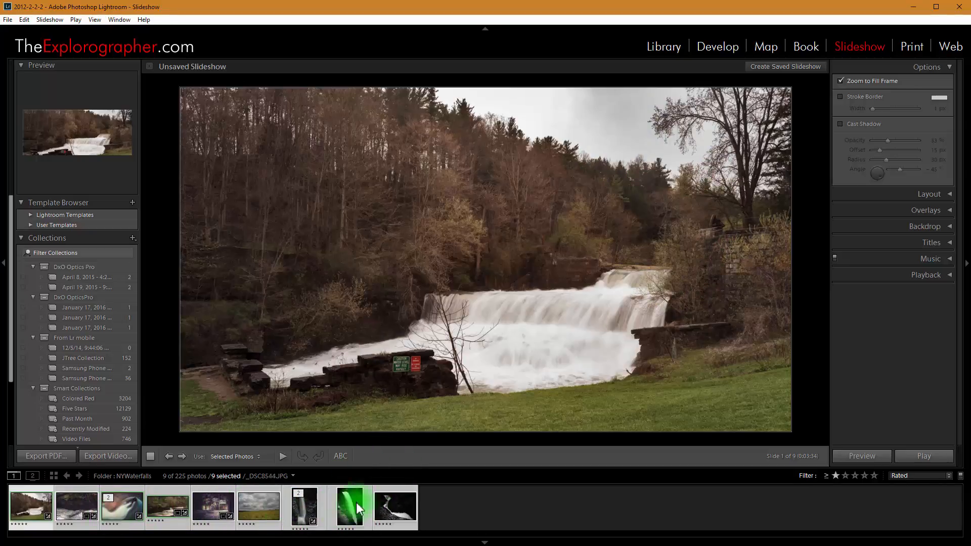
Step: Try to move the eighth photo ahead of the seventh in the slide order, and collapse the Options settings
drag(356, 502, 314, 509)
click(507, 387)
click(884, 72)
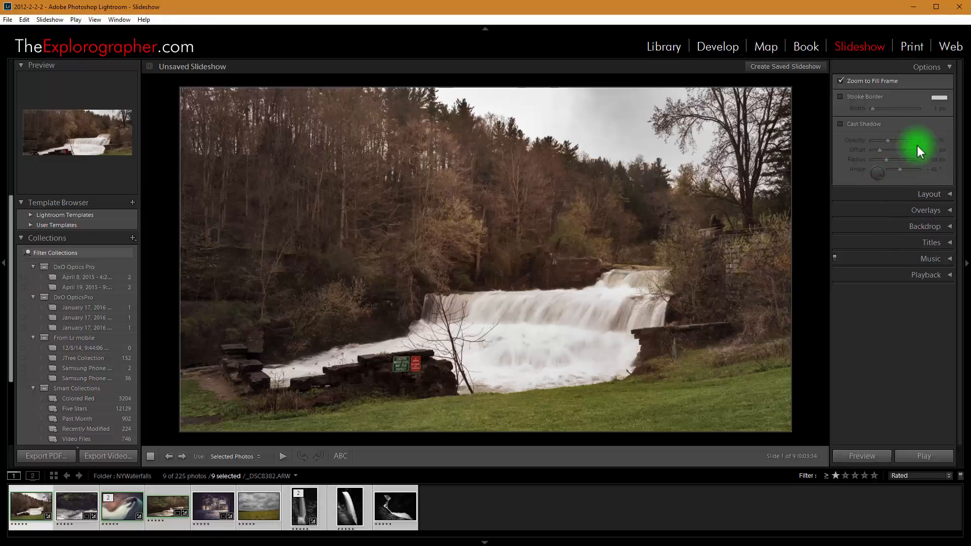
click(947, 68)
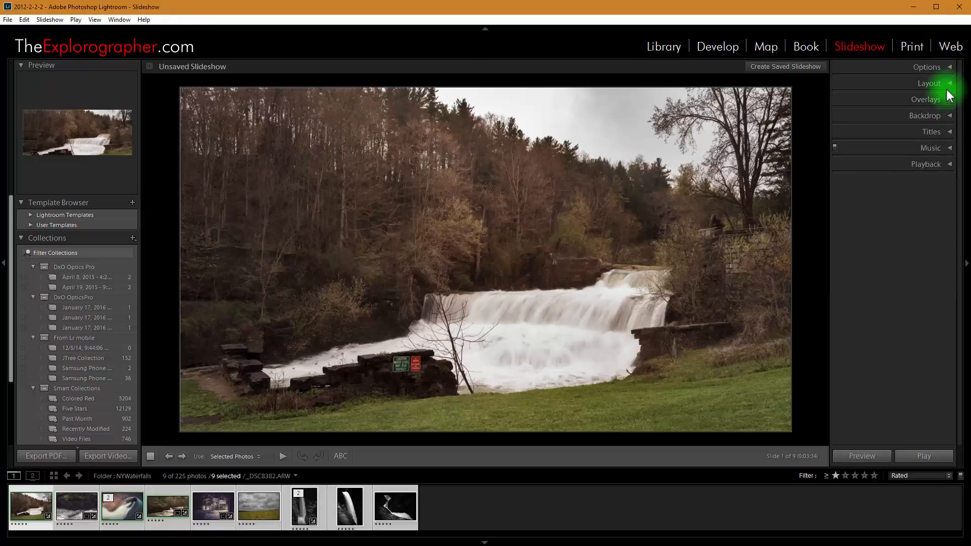
Step: Toggle the slideshow layout guides off and on again, and choose 16:9 as the aspect preview
click(946, 84)
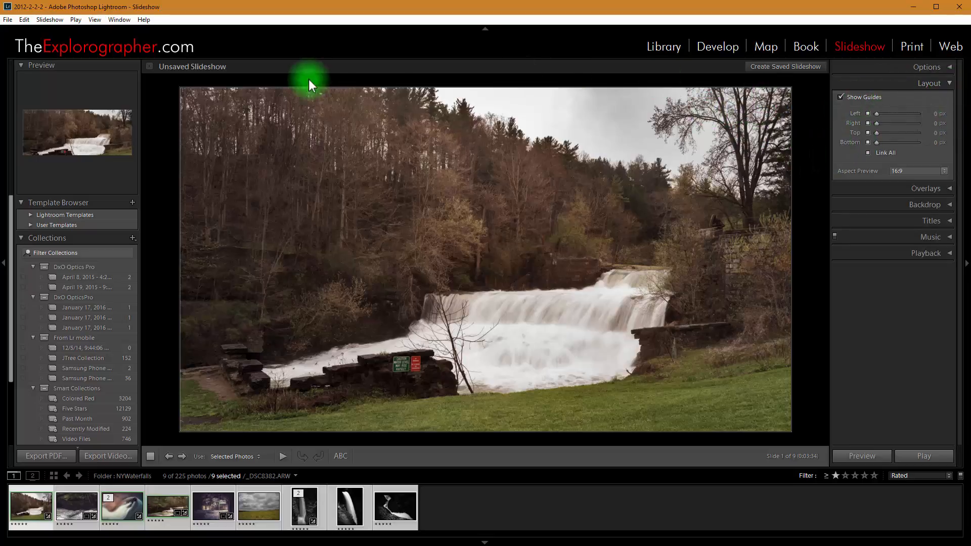
click(844, 96)
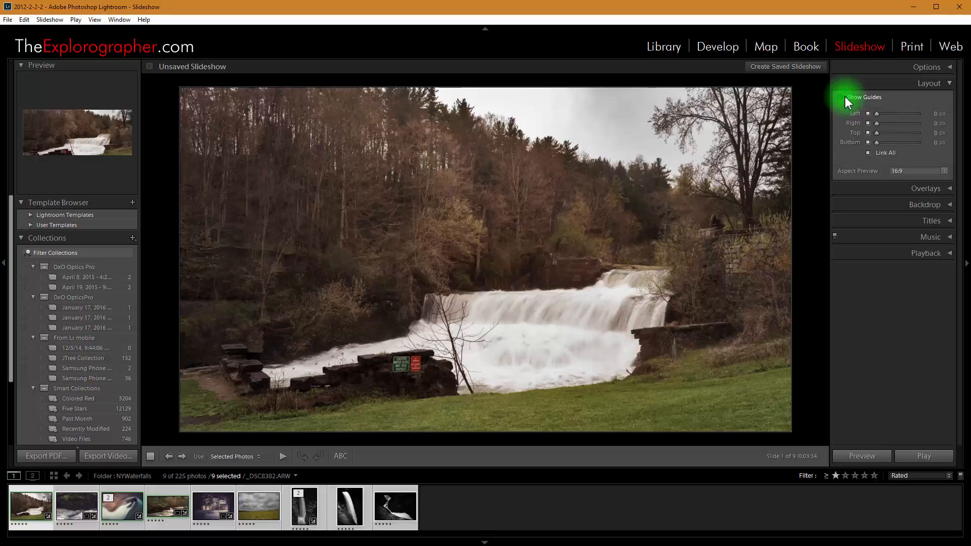
click(844, 97)
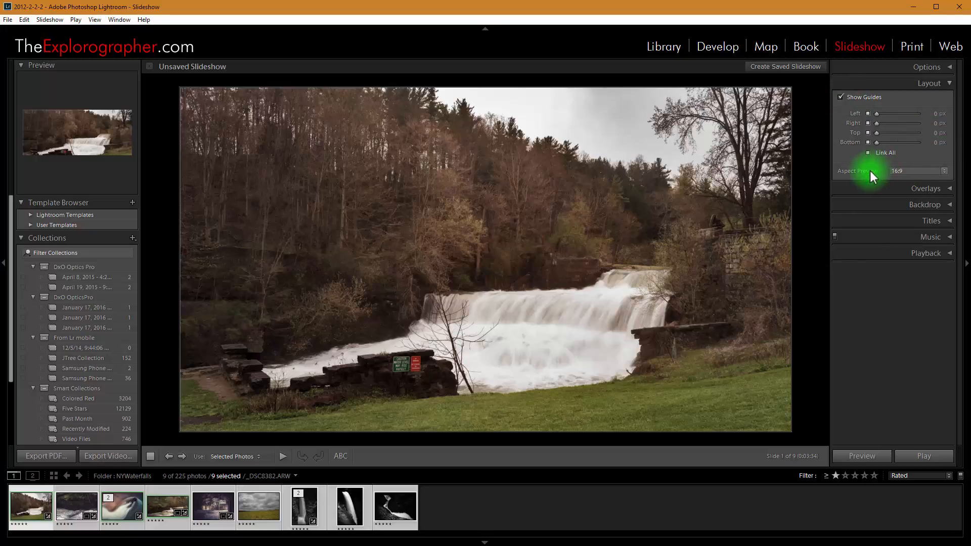
click(909, 171)
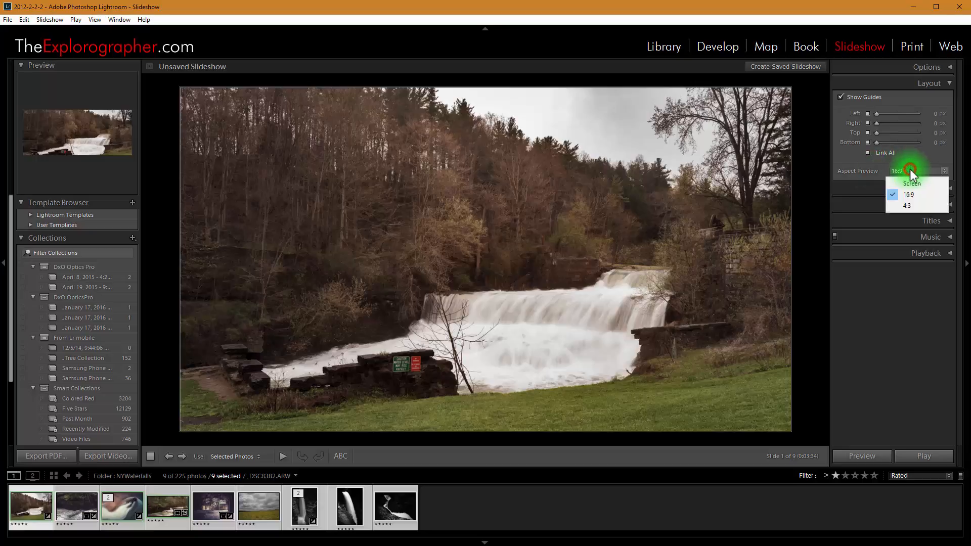
click(916, 197)
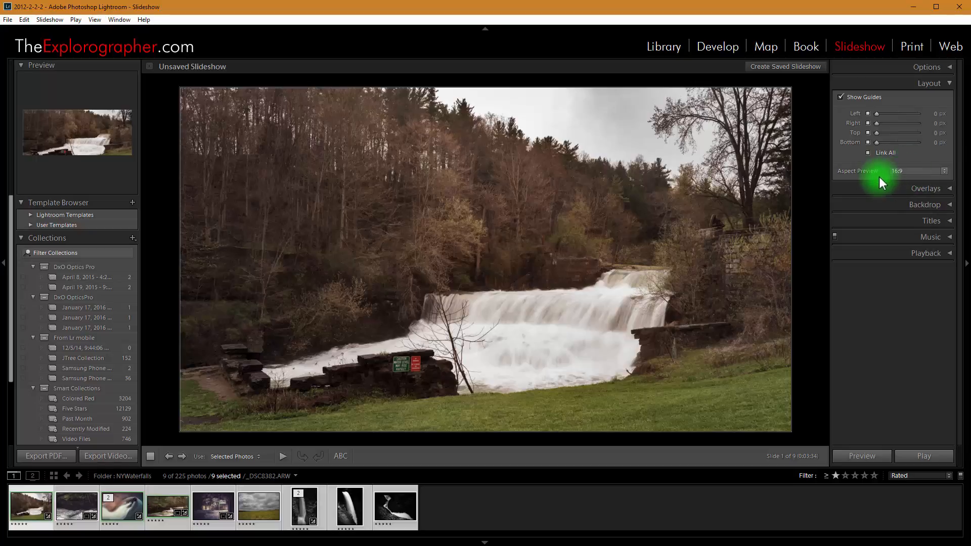
click(949, 83)
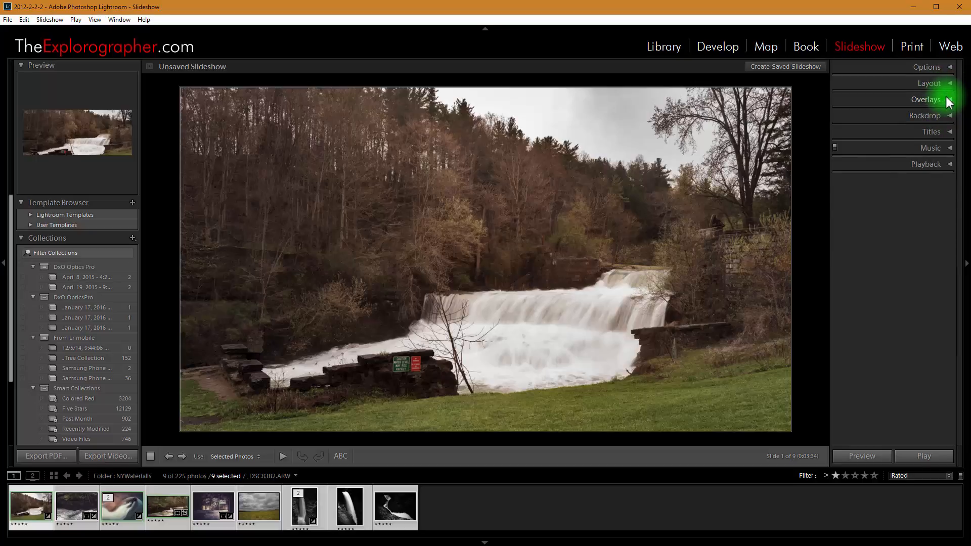
Step: Examine the slideshow's overlay settings and its backdrop settings, including the background color choices
click(949, 101)
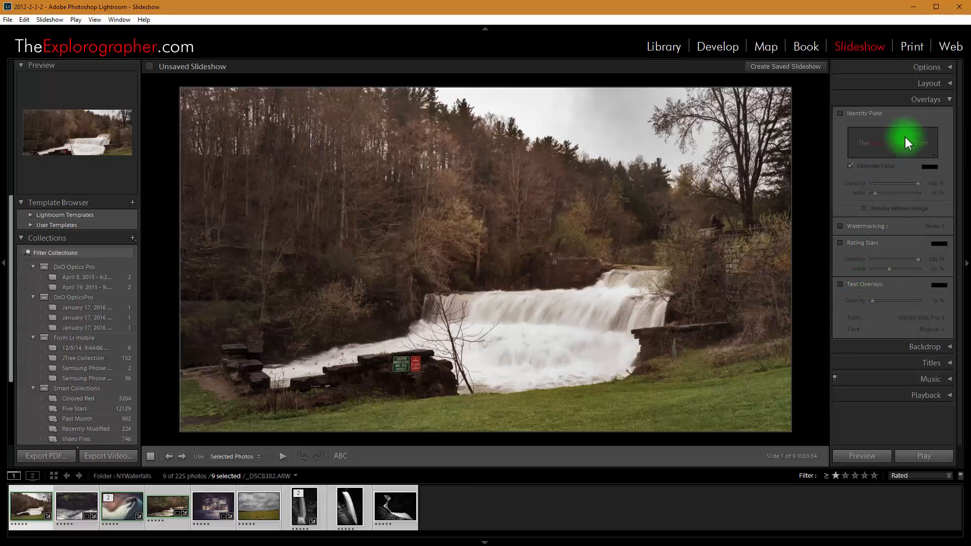
click(949, 101)
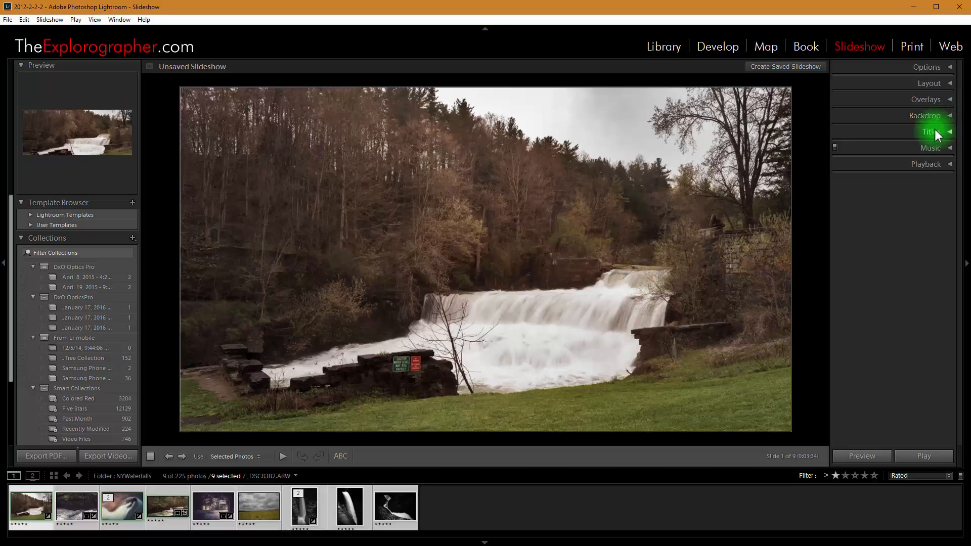
click(942, 116)
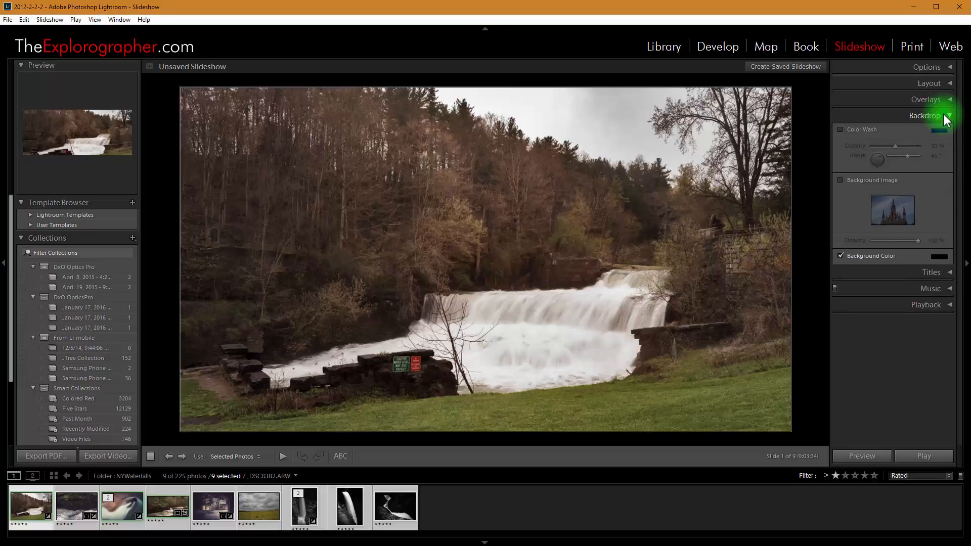
click(866, 254)
click(866, 254)
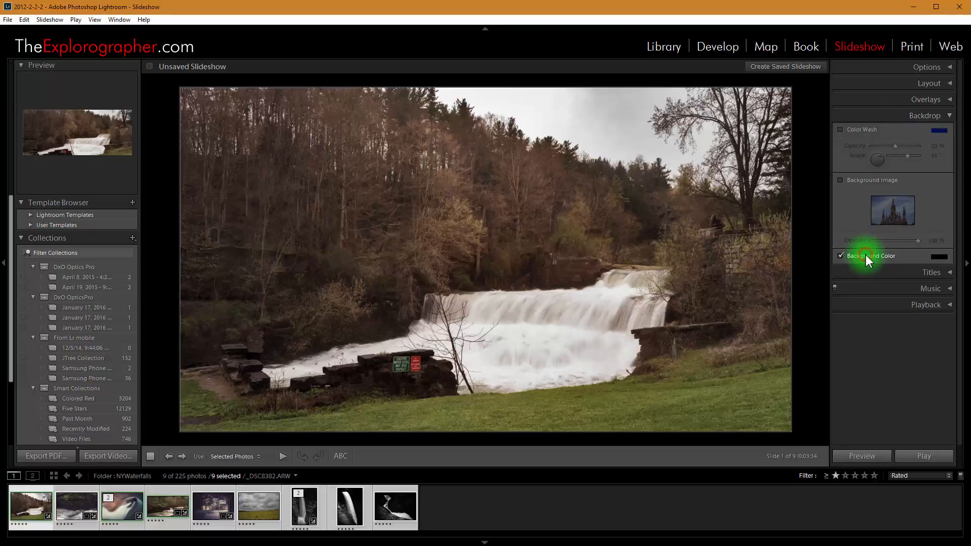
click(943, 257)
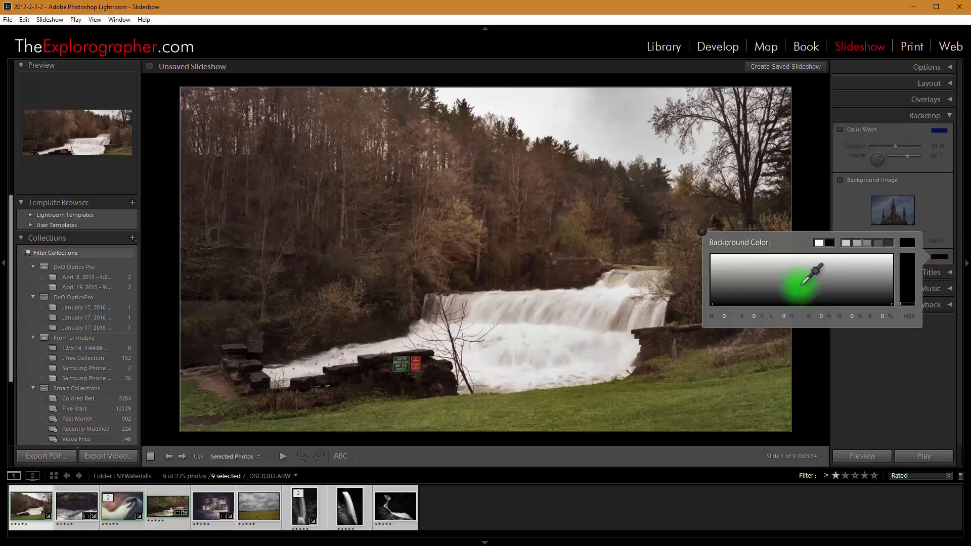
click(702, 231)
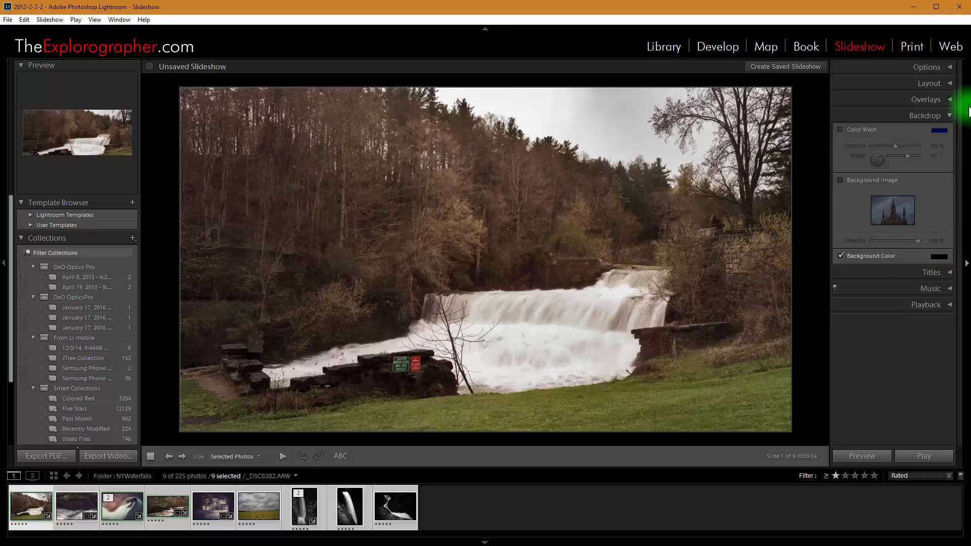
click(949, 116)
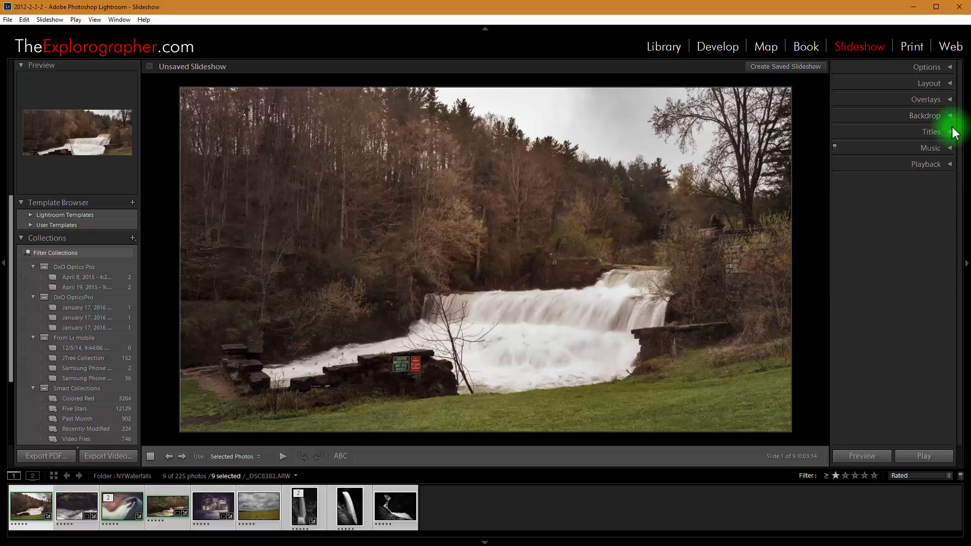
Step: Keep the intro screen enabled and set its identity plate scale to 42%
click(947, 133)
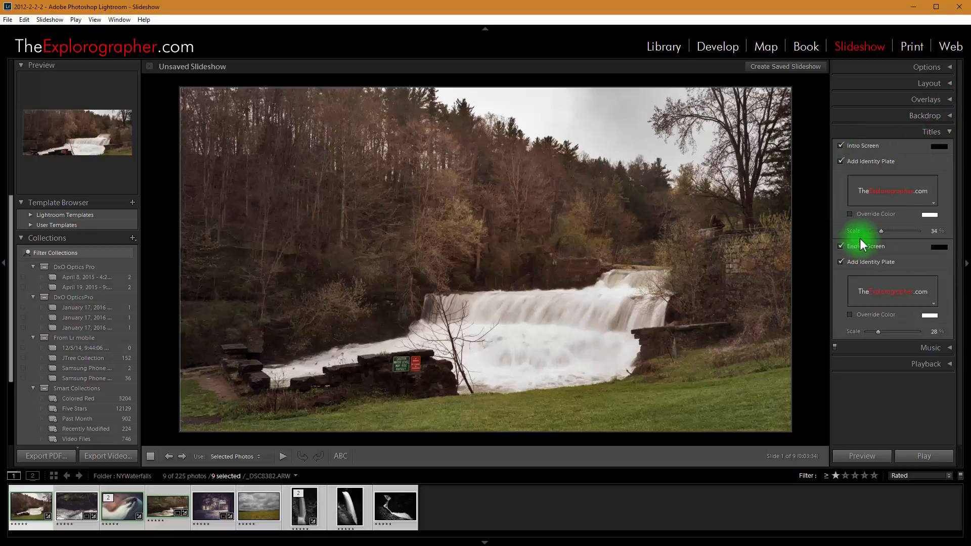
click(848, 145)
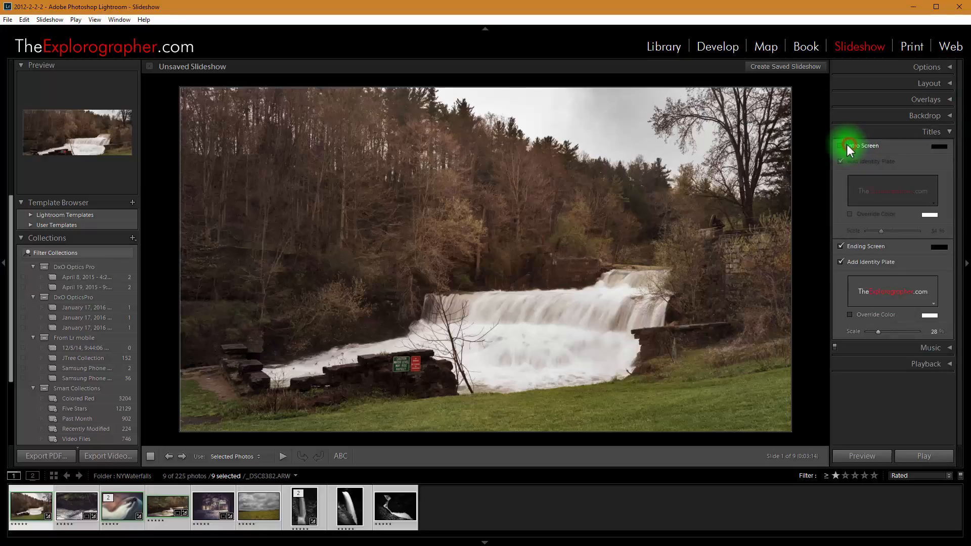
click(841, 144)
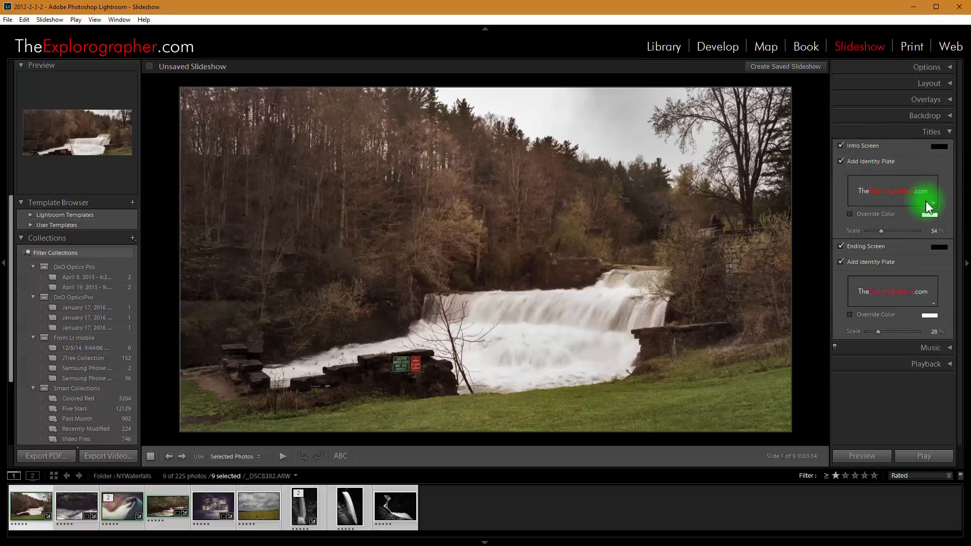
mouse_move(881, 232)
mouse_down()
mouse_move(897, 232)
mouse_move(867, 233)
mouse_move(929, 236)
mouse_move(885, 232)
mouse_up()
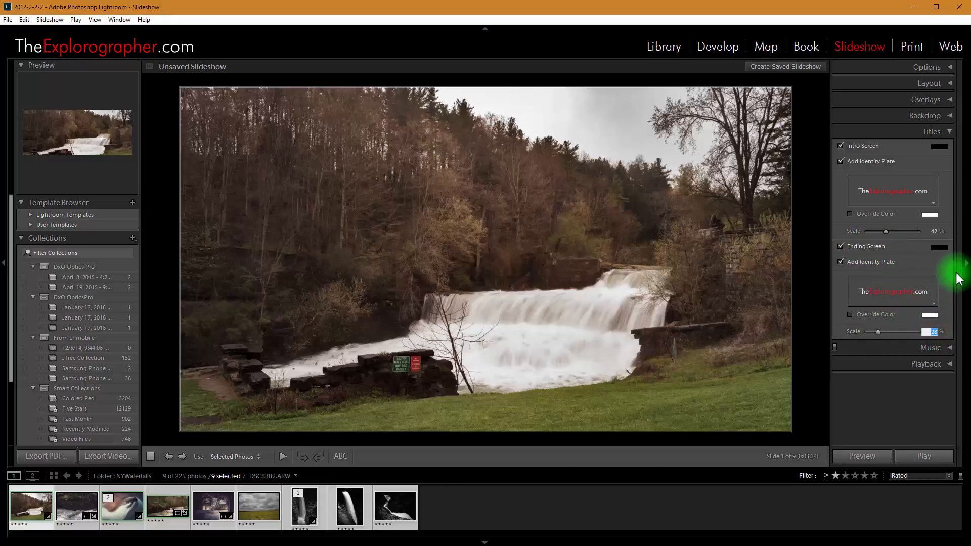
Step: Set the ending screen's identity plate scale to 42% and preview it by toggling its identity plate
text(42)
key(Return)
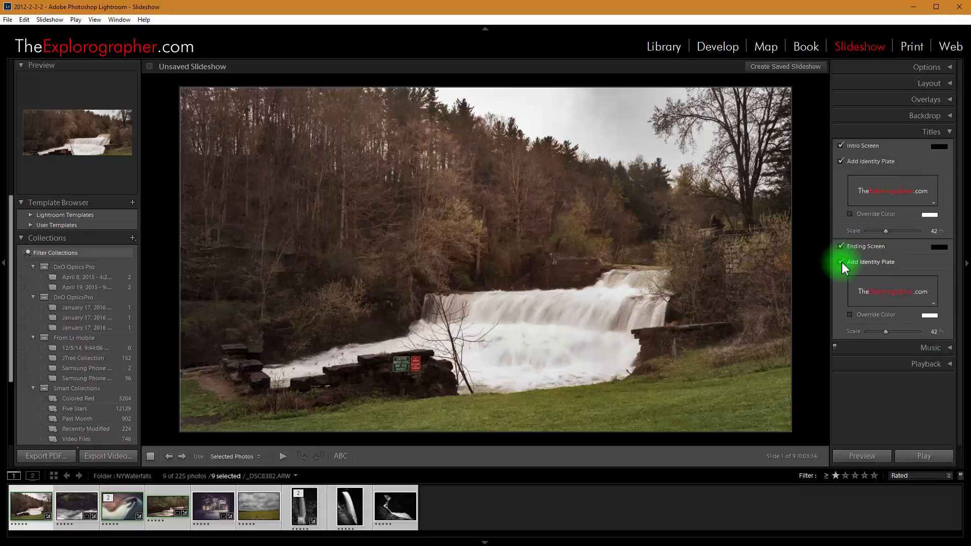
click(841, 262)
click(841, 262)
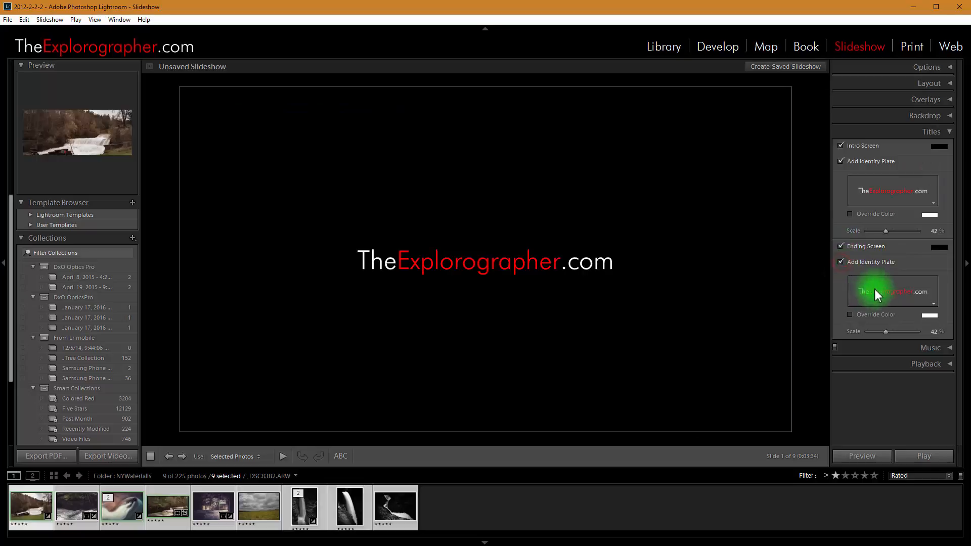
click(940, 132)
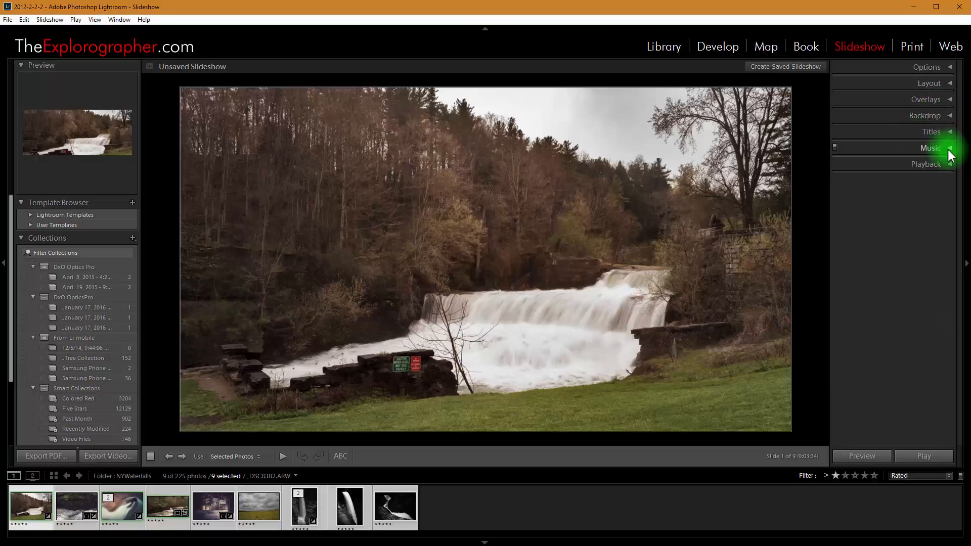
Step: Try fitting the slide length to the music track in the playback settings, and set it back to 8.0 seconds
click(948, 148)
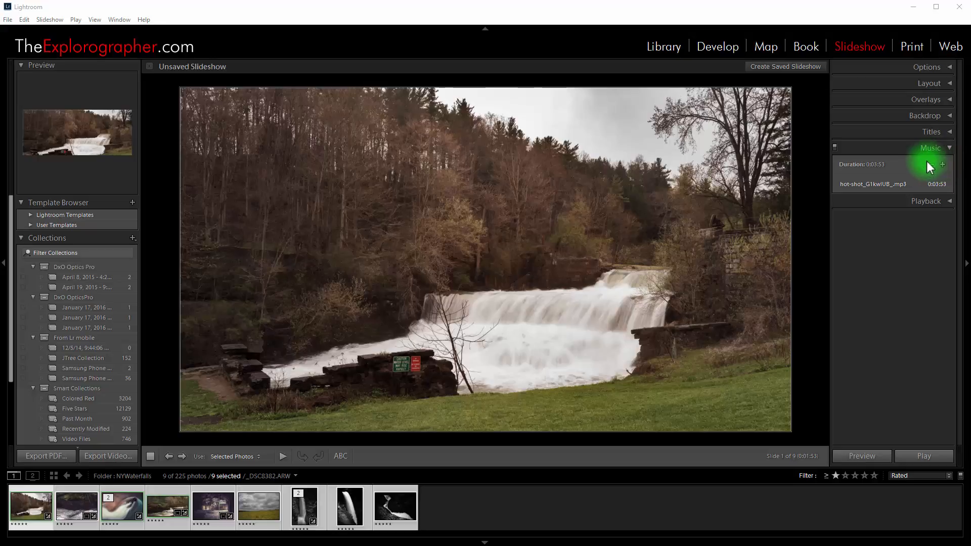
click(948, 201)
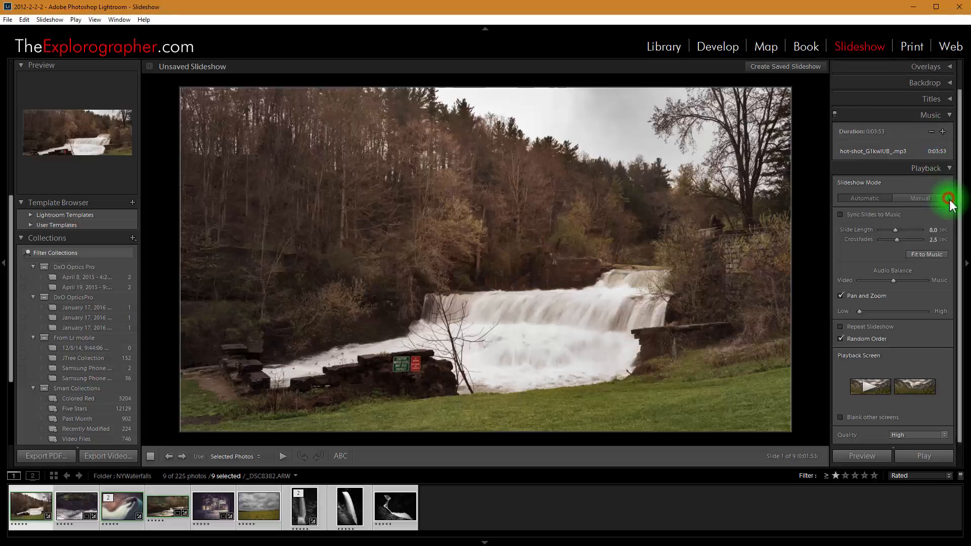
scroll(934, 298, down, 1)
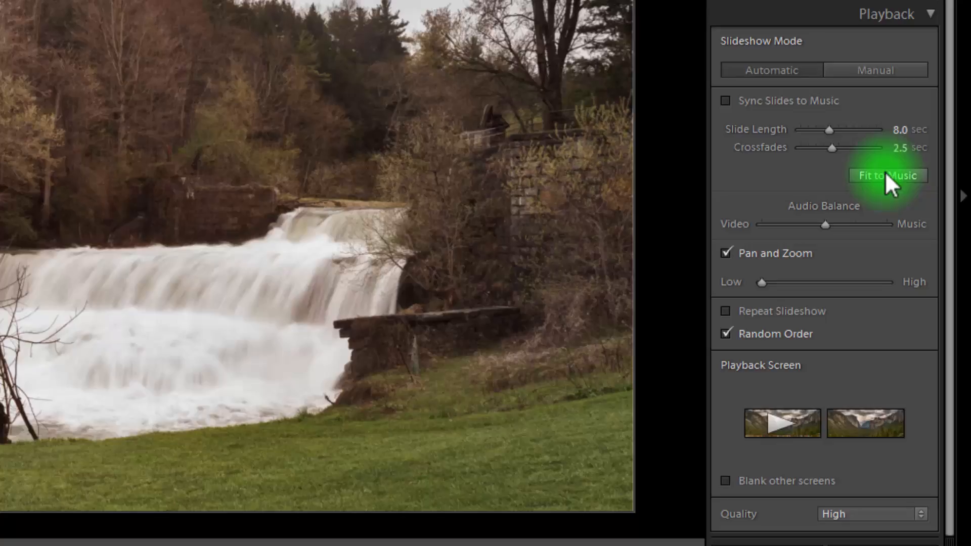
click(885, 174)
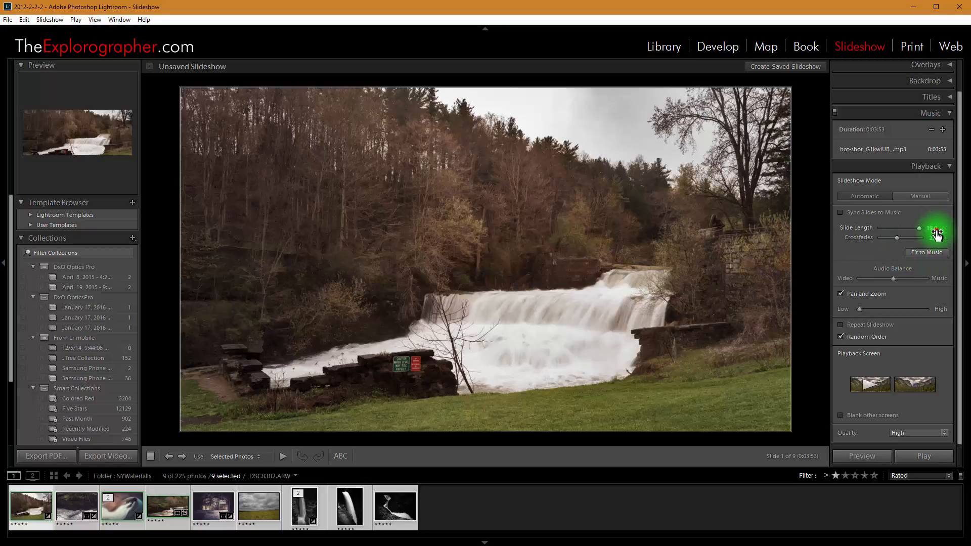
click(933, 228)
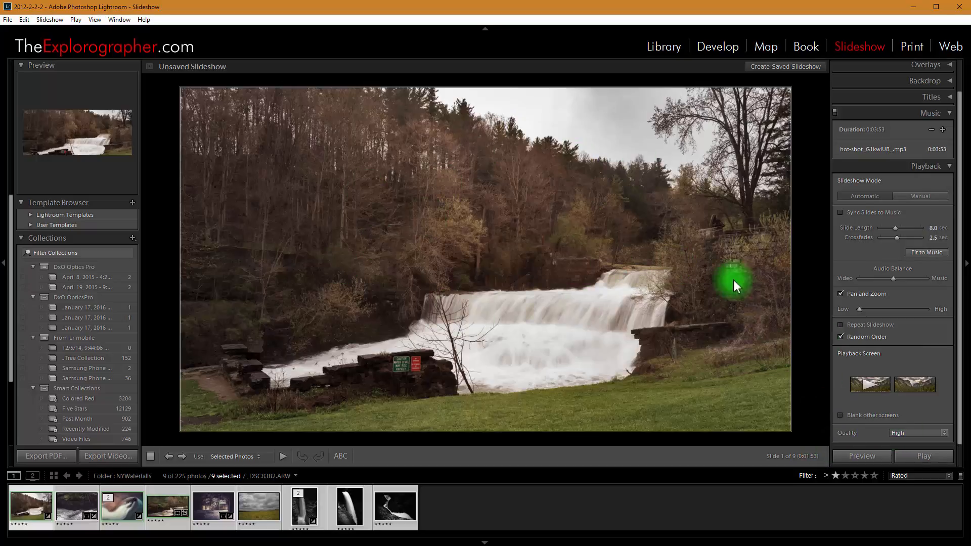
Step: Preview the slideshow, stop the preview, and turn off random order for the slides
click(861, 455)
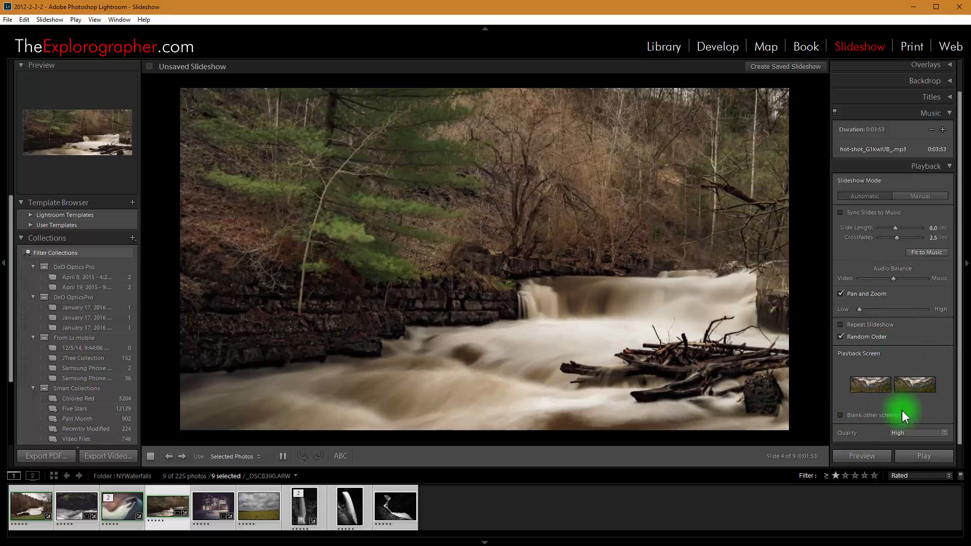
click(720, 368)
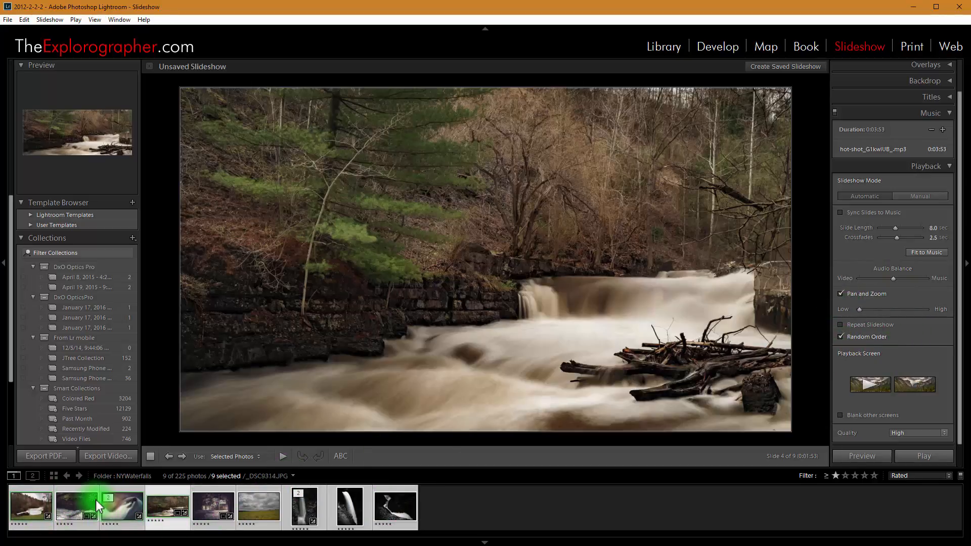
click(841, 337)
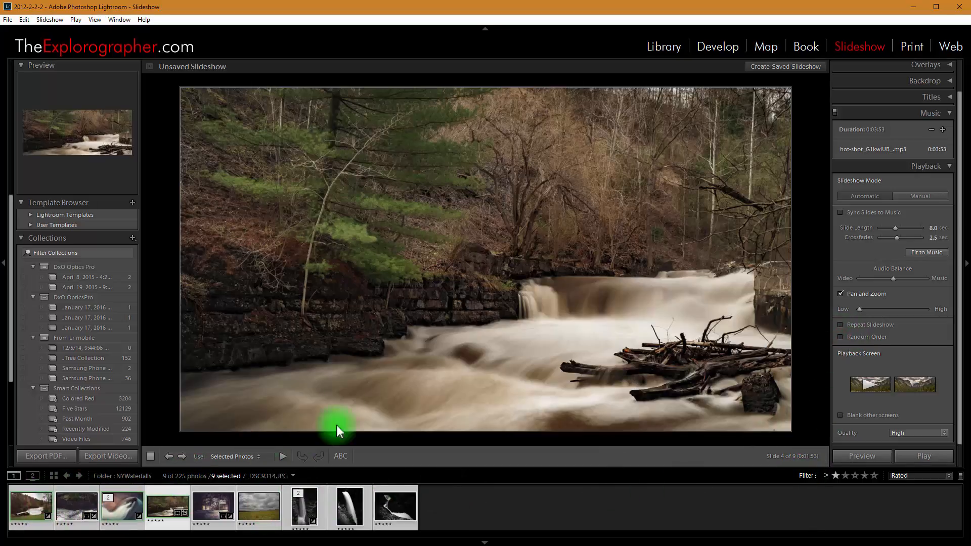
Step: Export the slideshow to the Desktop as an MP4 video named DemoVideo with the 1080p (16:9) preset
click(114, 457)
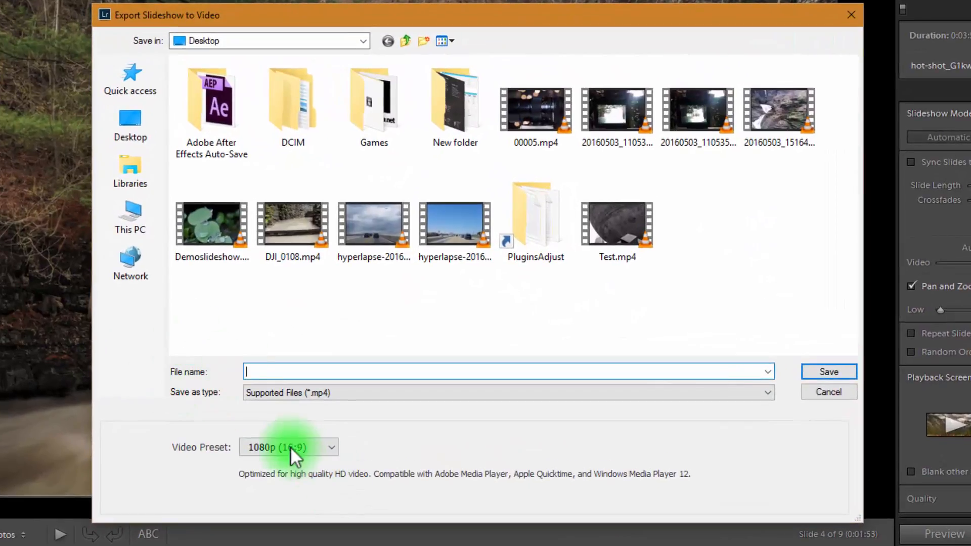
click(282, 447)
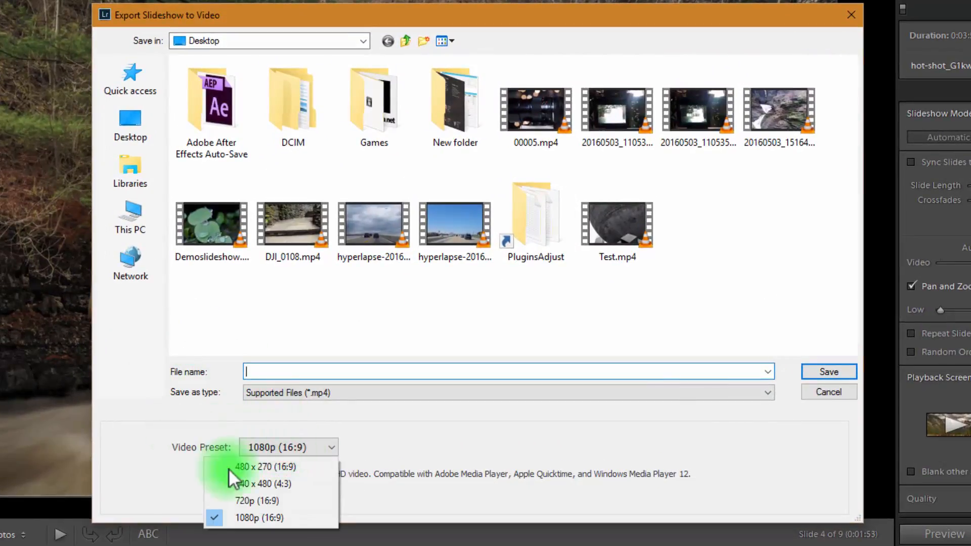
click(262, 518)
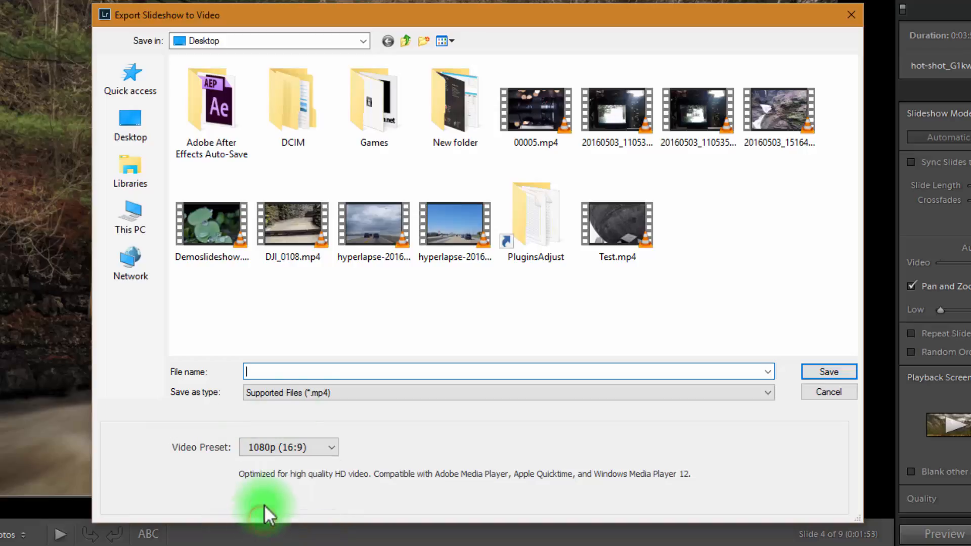
click(305, 370)
text(D)
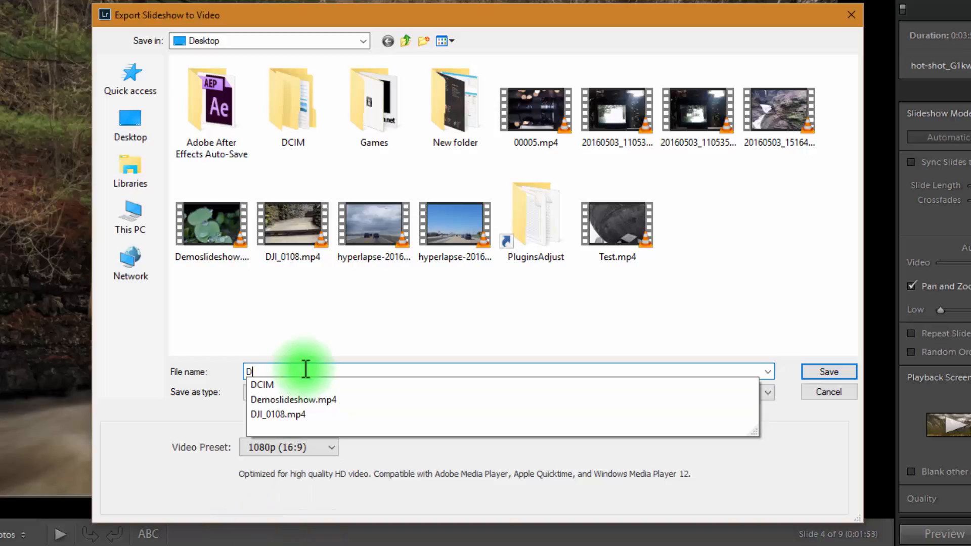
text(emoVideo)
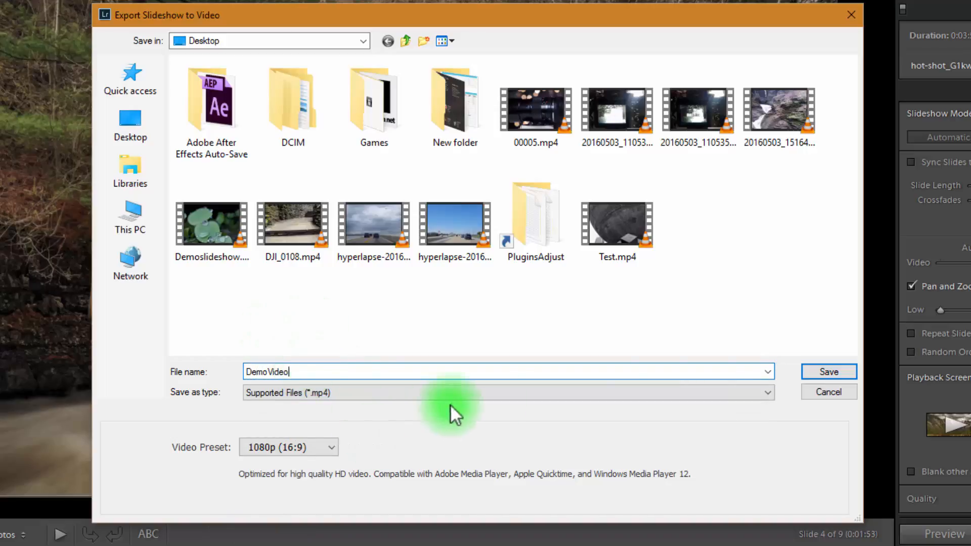
click(845, 372)
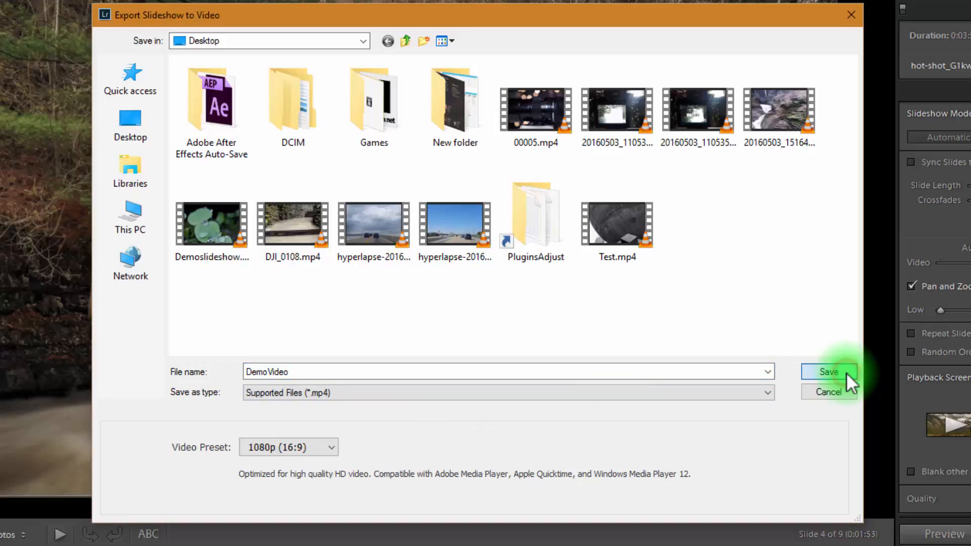